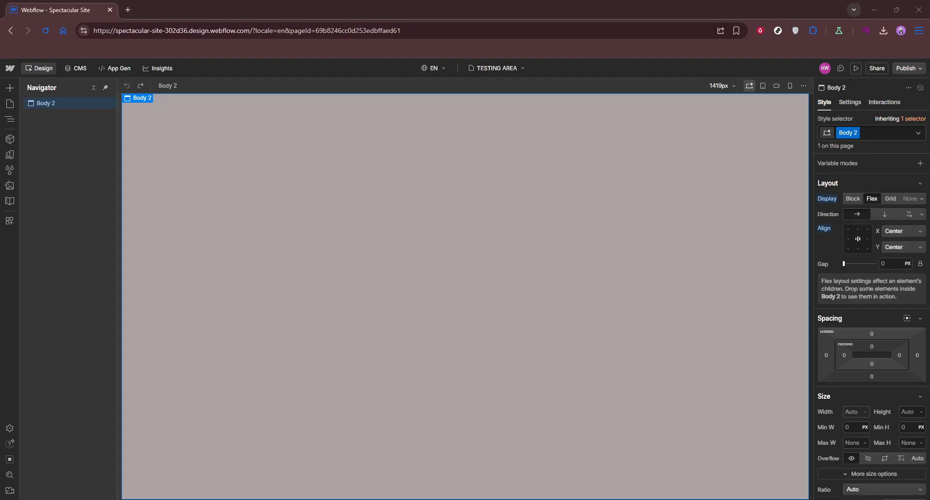
Find the Button element by searching for "button" and add it to the page body
{"action": "left_click", "coordinate": [9, 88]}
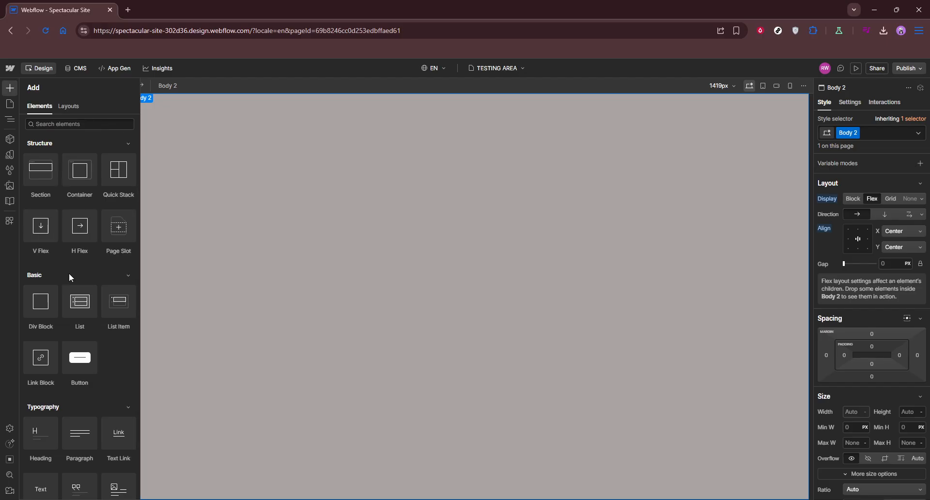
{"action": "left_click", "coordinate": [56, 125]}
{"action": "type", "text": "button"}
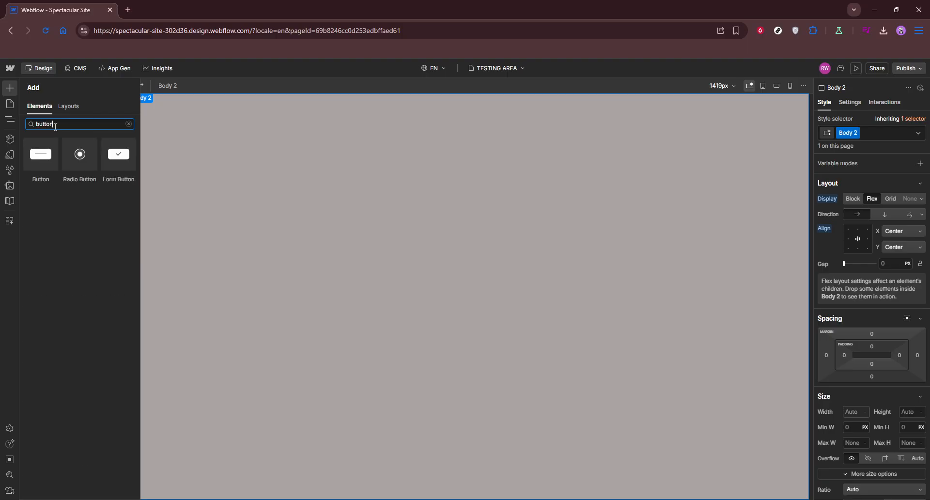
{"action": "left_click", "coordinate": [37, 161]}
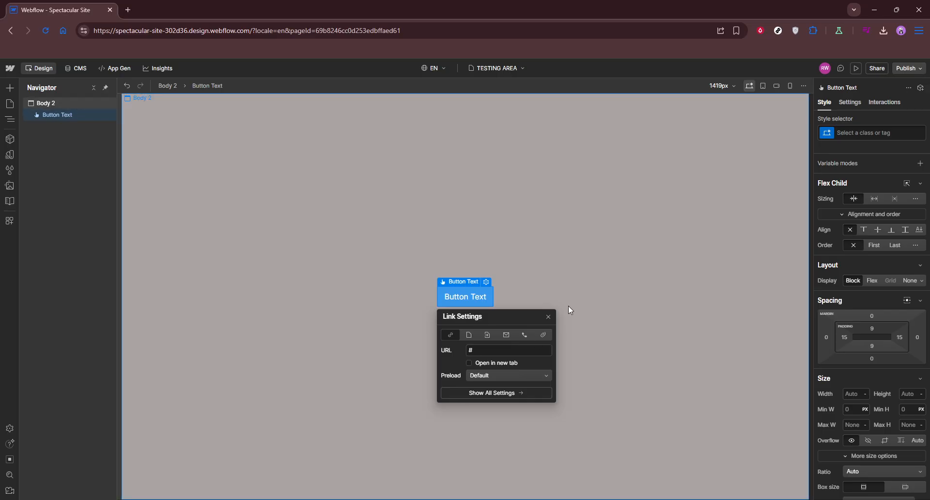
Replace the button's label text with "Get Started!!!!"
{"action": "left_click", "coordinate": [461, 298]}
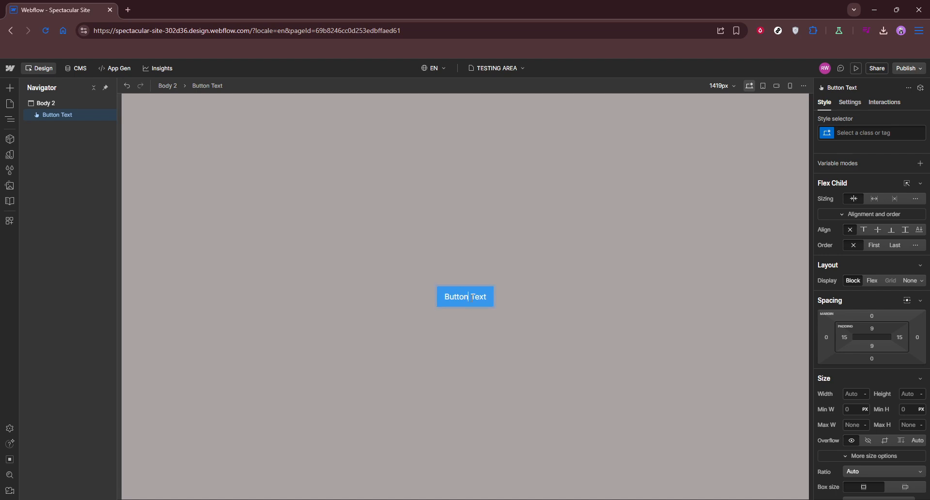
{"action": "triple_click", "coordinate": [472, 297]}
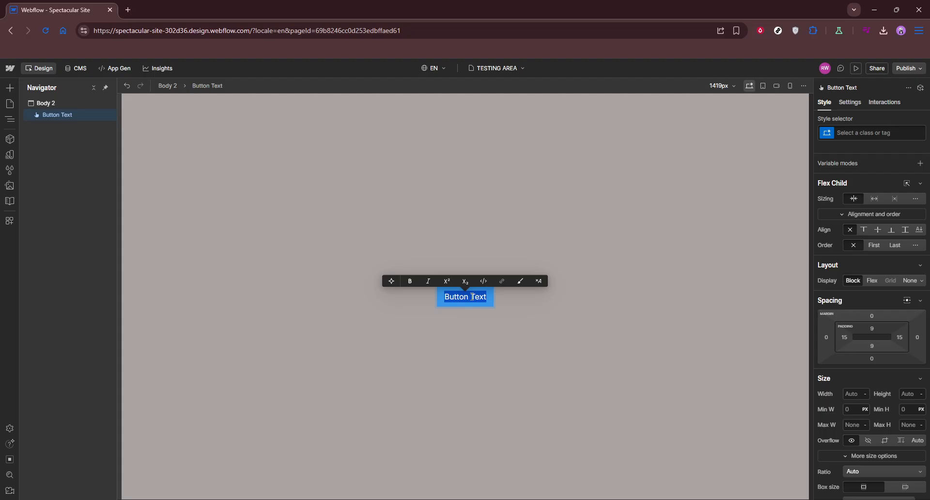
{"action": "type", "text": "Ge"}
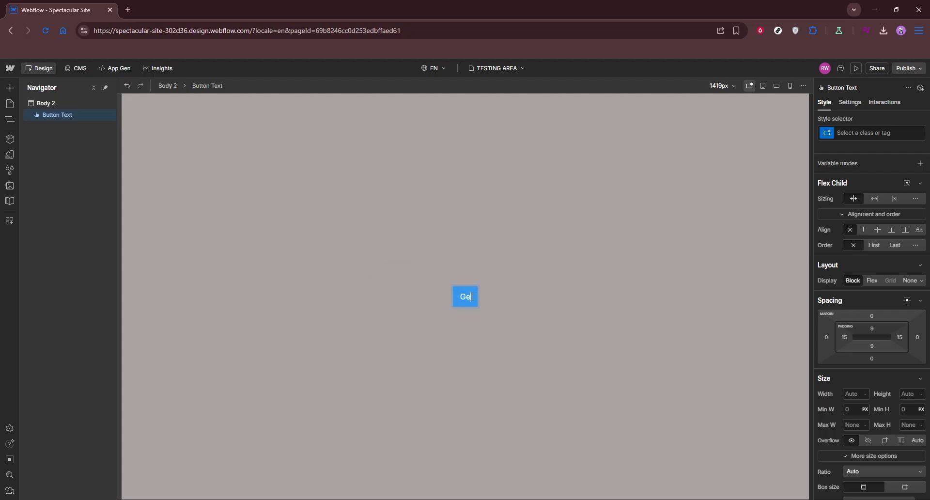
{"action": "type", "text": "t Start"}
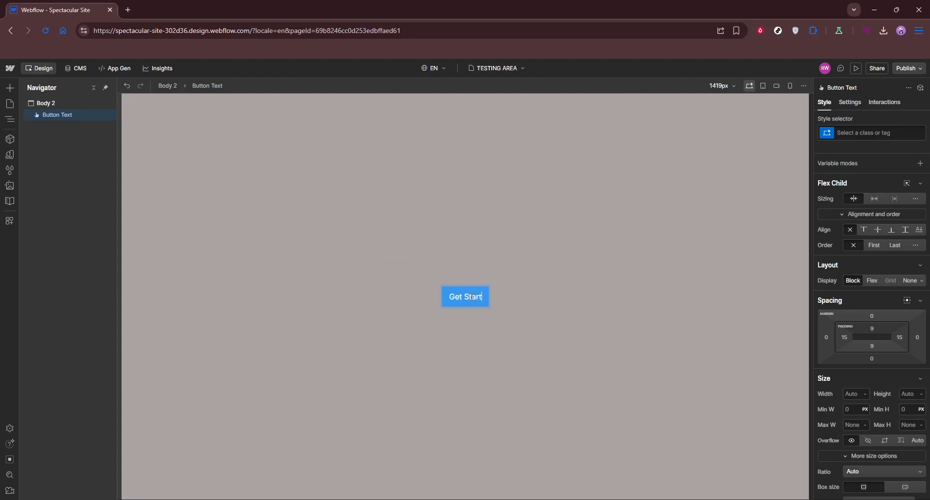
{"action": "type", "text": "!"}
{"action": "key", "text": "BackSpace"}
{"action": "type", "text": "ed!!!!"}
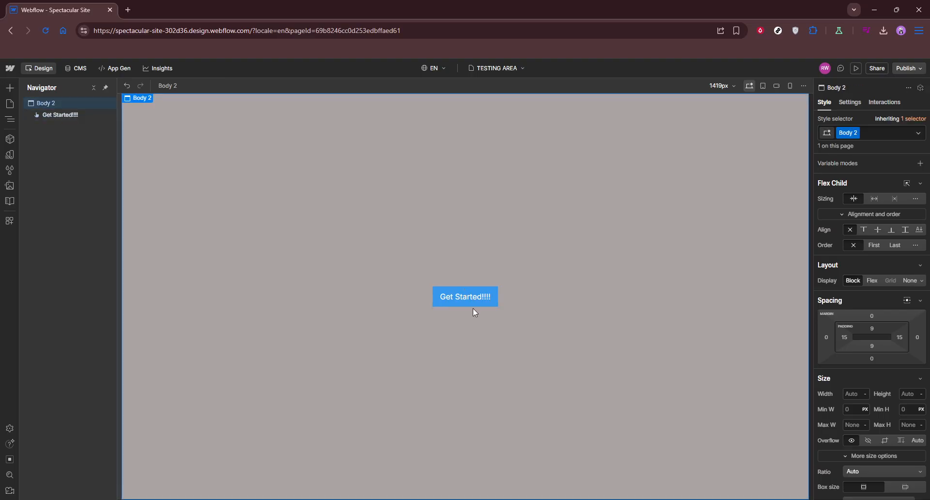
Look through the button's link types, from page, section, email and phone to attachment, and return to the URL type
{"action": "left_click", "coordinate": [476, 303]}
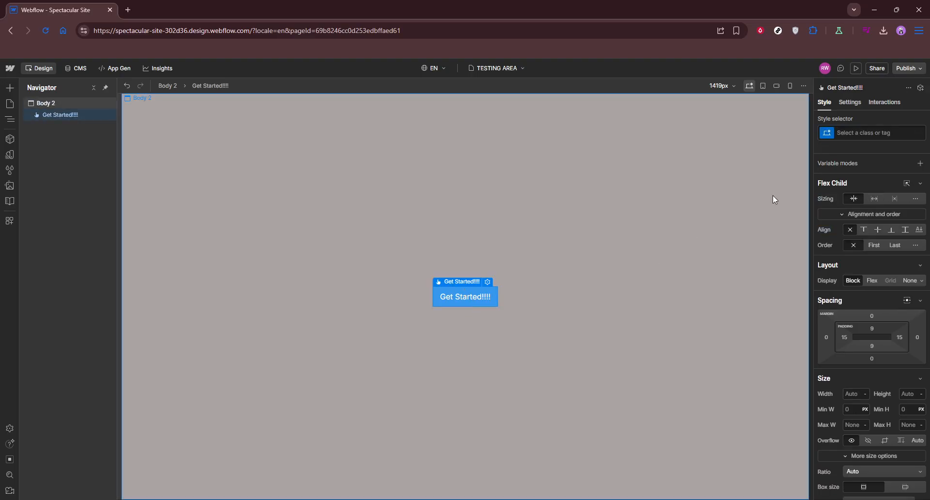
{"action": "left_click", "coordinate": [850, 103]}
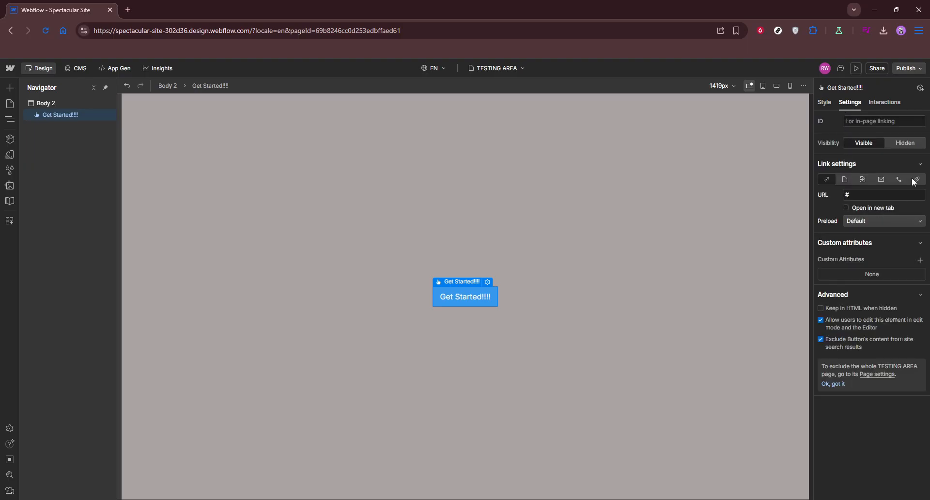
{"action": "left_click", "coordinate": [845, 179]}
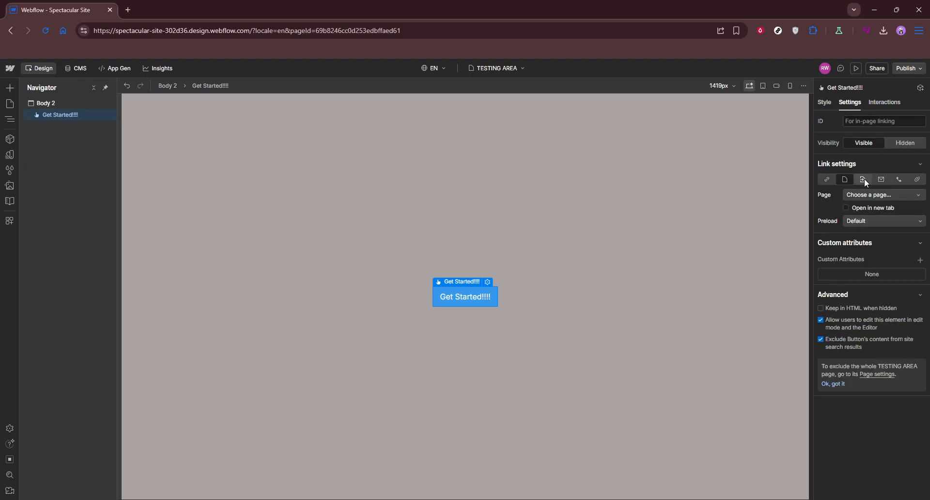
{"action": "left_click", "coordinate": [863, 180]}
{"action": "left_click", "coordinate": [883, 180]}
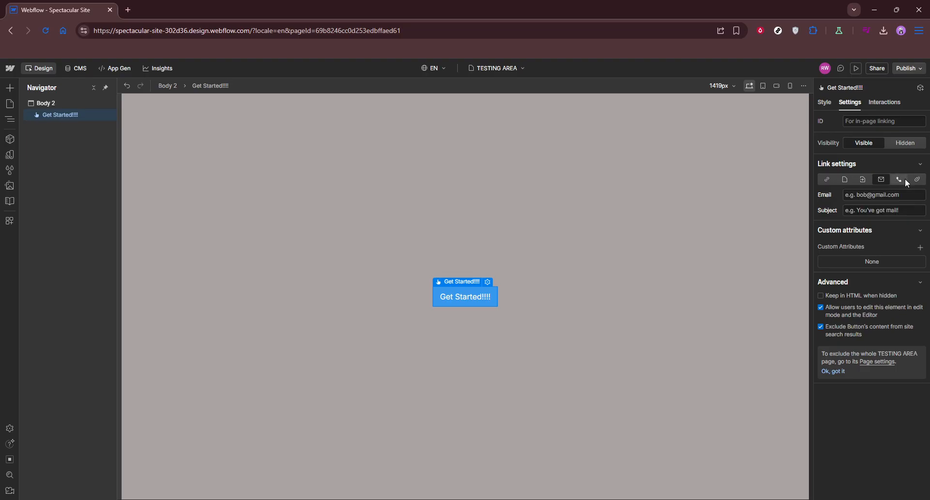
{"action": "left_click", "coordinate": [905, 179]}
{"action": "left_click", "coordinate": [919, 180]}
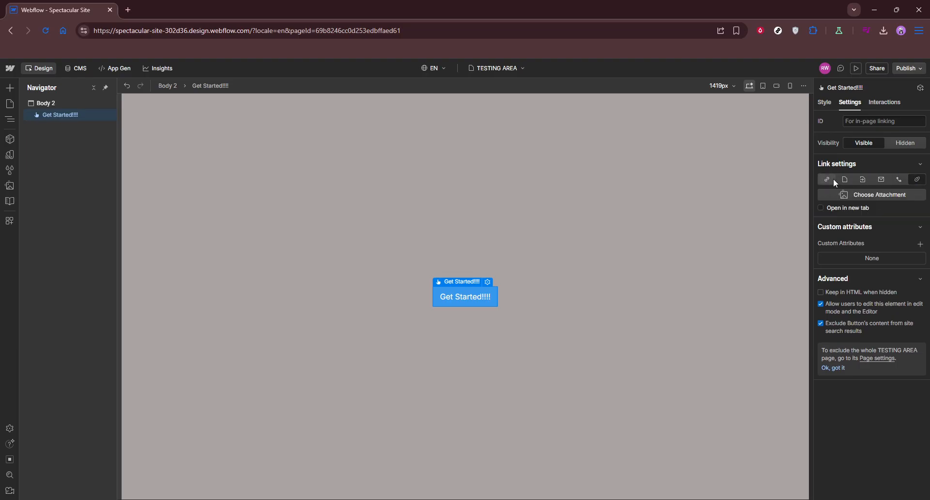
{"action": "left_click", "coordinate": [829, 179]}
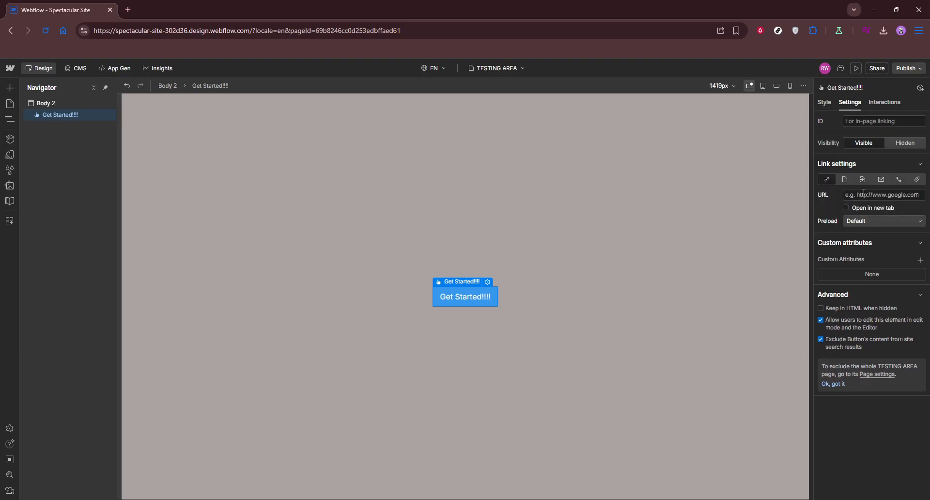
Enter "classOne1" as the button's ID
{"action": "left_click", "coordinate": [864, 119]}
{"action": "type", "text": "C"}
{"action": "key", "text": "BackSpace"}
{"action": "type", "text": "classOn"}
{"action": "key", "text": "BackSpace"}
{"action": "type", "text": "ne1"}
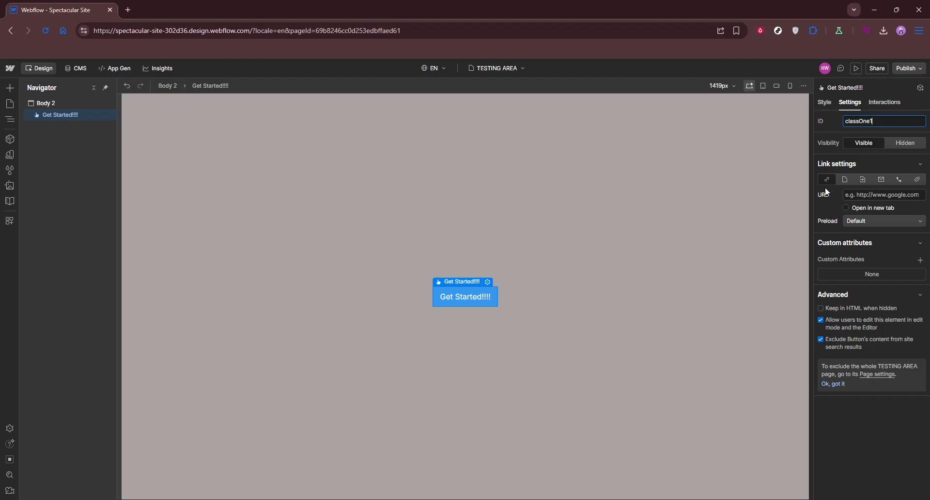
{"action": "left_click", "coordinate": [815, 109]}
Set the button text's font size to 3 rem in its typography styles
{"action": "left_click", "coordinate": [821, 106]}
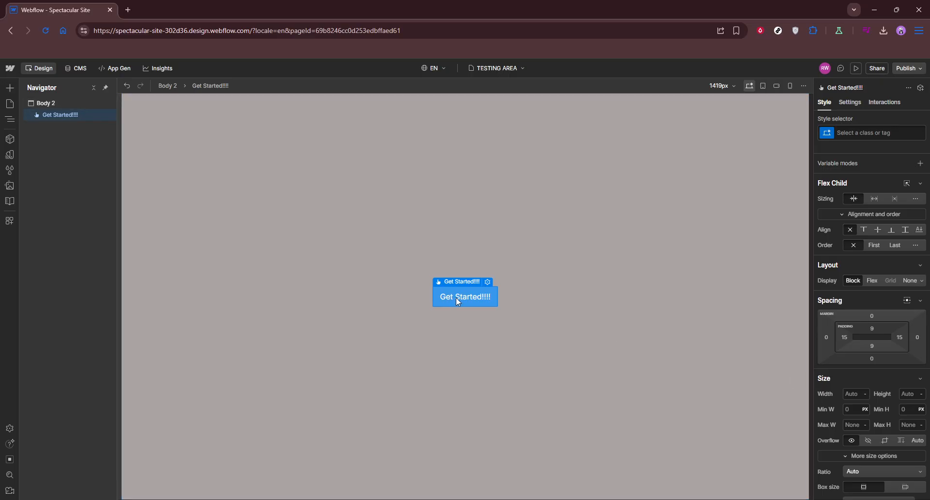
{"action": "scroll", "coordinate": [882, 361], "scroll_direction": "down", "scroll_amount": 5}
{"action": "scroll", "coordinate": [882, 377], "scroll_direction": "down", "scroll_amount": 1}
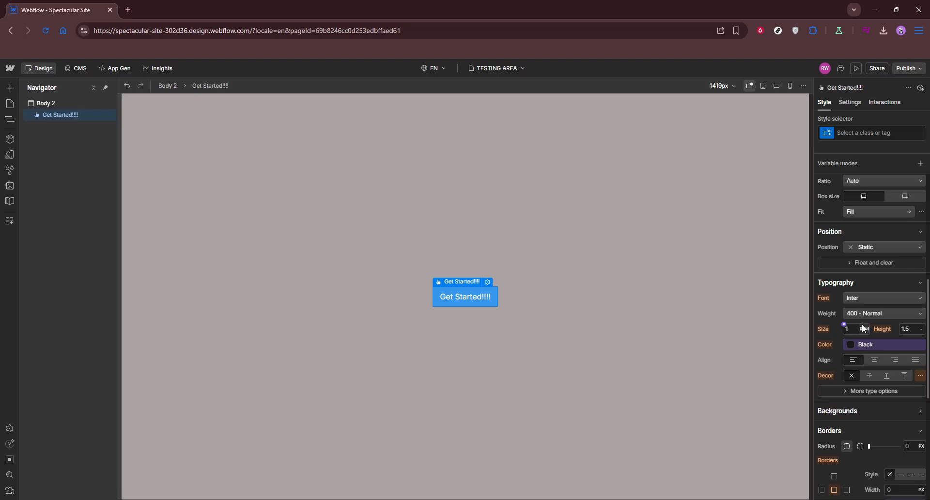
{"action": "left_click_drag", "start_coordinate": [848, 330], "coordinate": [811, 335]}
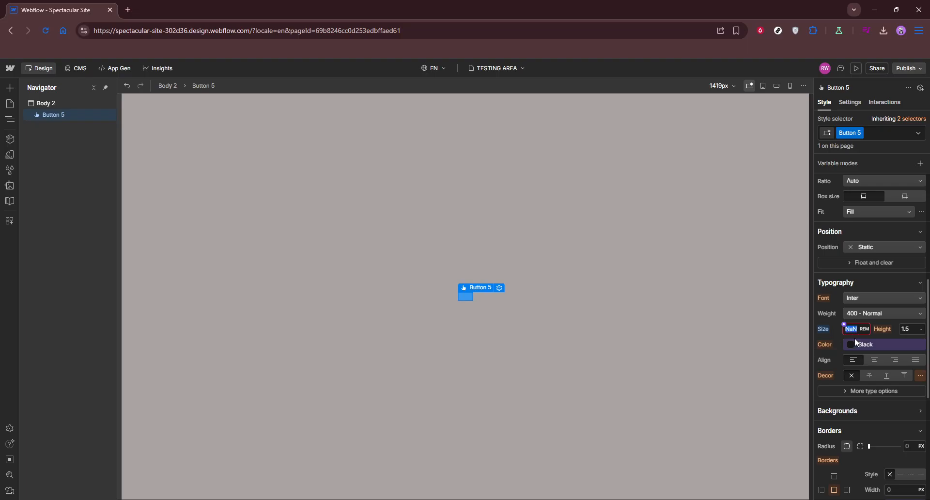
{"action": "key", "text": "Return"}
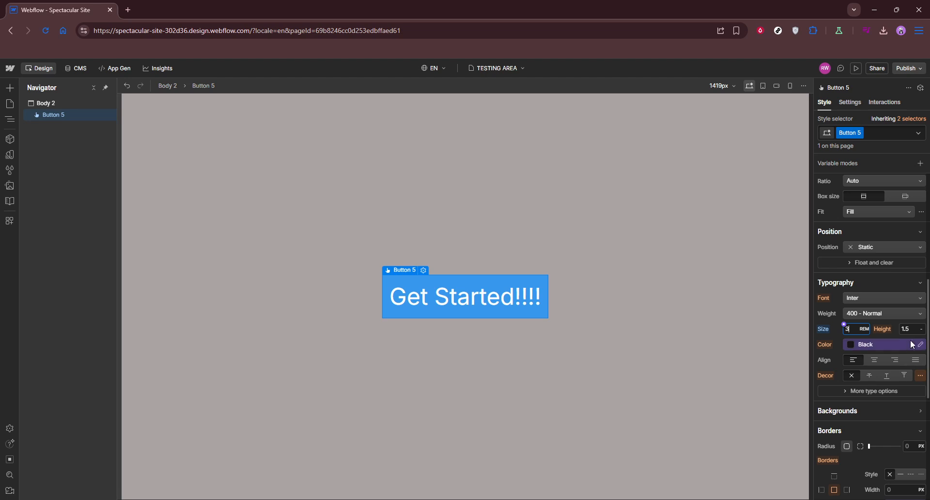
Align the button's text to the right in its typography styles
{"action": "scroll", "coordinate": [884, 411], "scroll_direction": "down", "scroll_amount": 1}
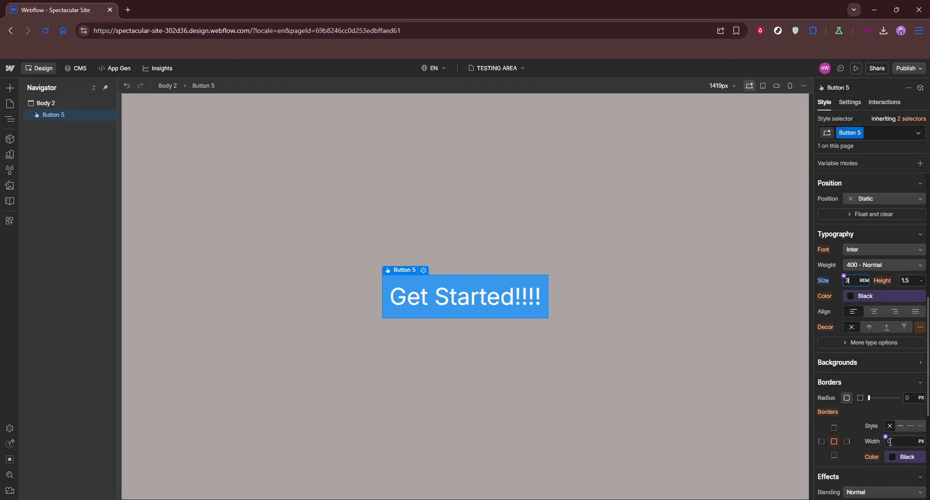
{"action": "scroll", "coordinate": [882, 449], "scroll_direction": "down", "scroll_amount": 2}
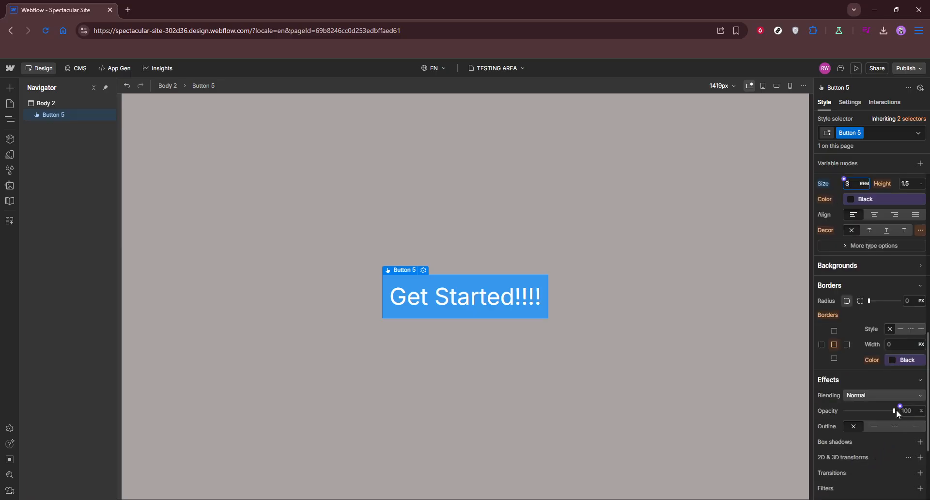
{"action": "scroll", "coordinate": [862, 426], "scroll_direction": "down", "scroll_amount": 2}
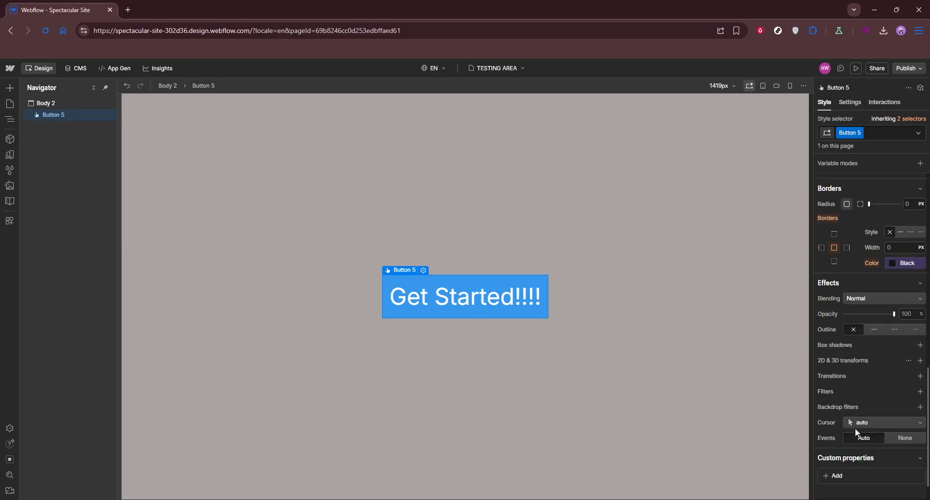
{"action": "scroll", "coordinate": [849, 419], "scroll_direction": "down", "scroll_amount": 1}
{"action": "scroll", "coordinate": [857, 426], "scroll_direction": "up", "scroll_amount": 8}
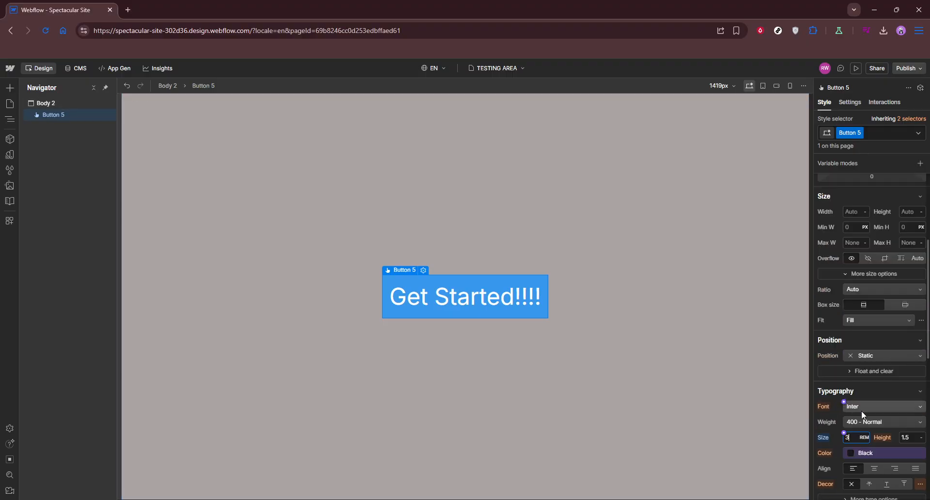
{"action": "left_click", "coordinate": [874, 469]}
{"action": "left_click", "coordinate": [894, 470]}
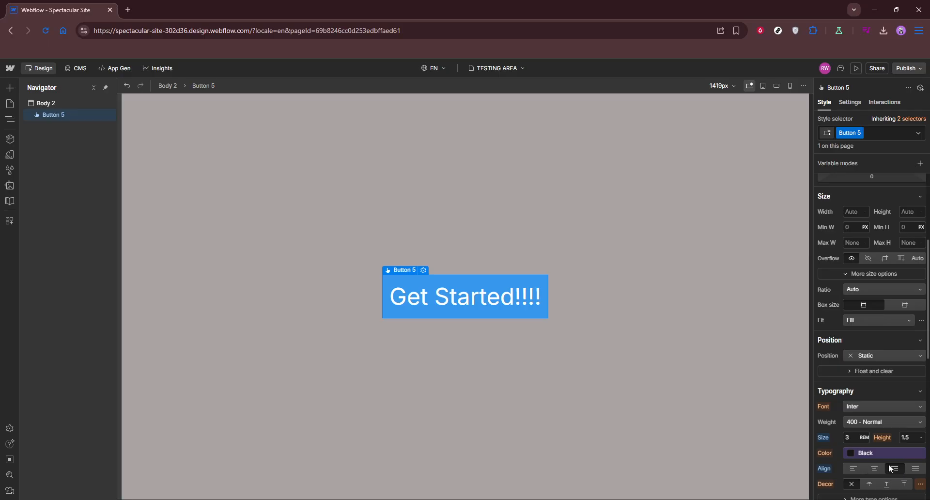
Set the button's text colour to the site variable Green (#cbfb45)
{"action": "left_click", "coordinate": [873, 454]}
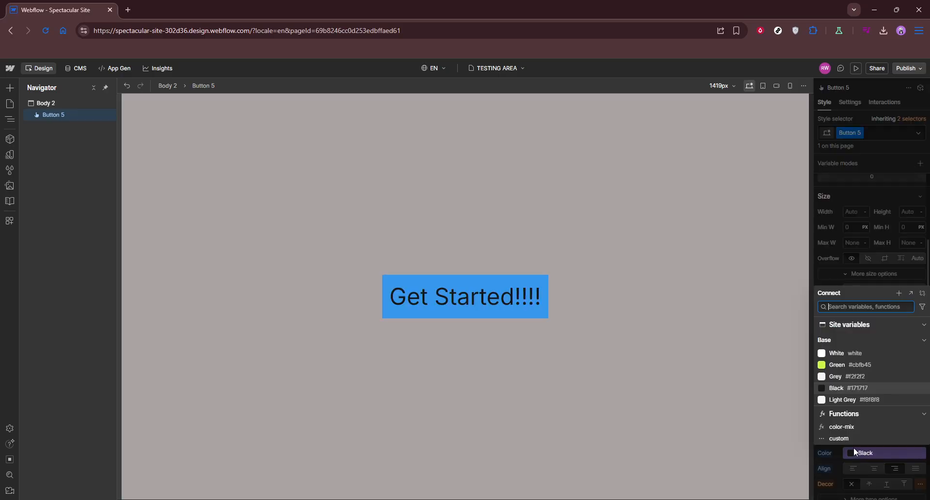
{"action": "left_click", "coordinate": [846, 366]}
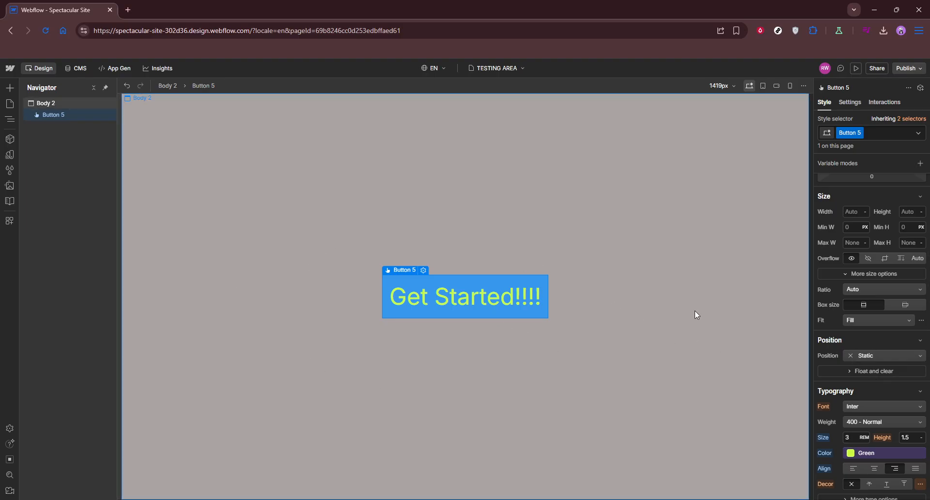
{"action": "scroll", "coordinate": [876, 261], "scroll_direction": "up", "scroll_amount": 4}
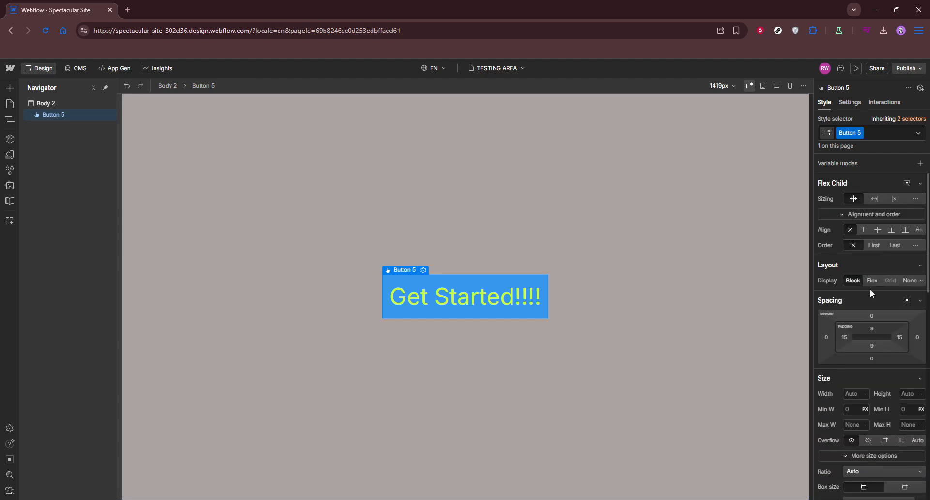